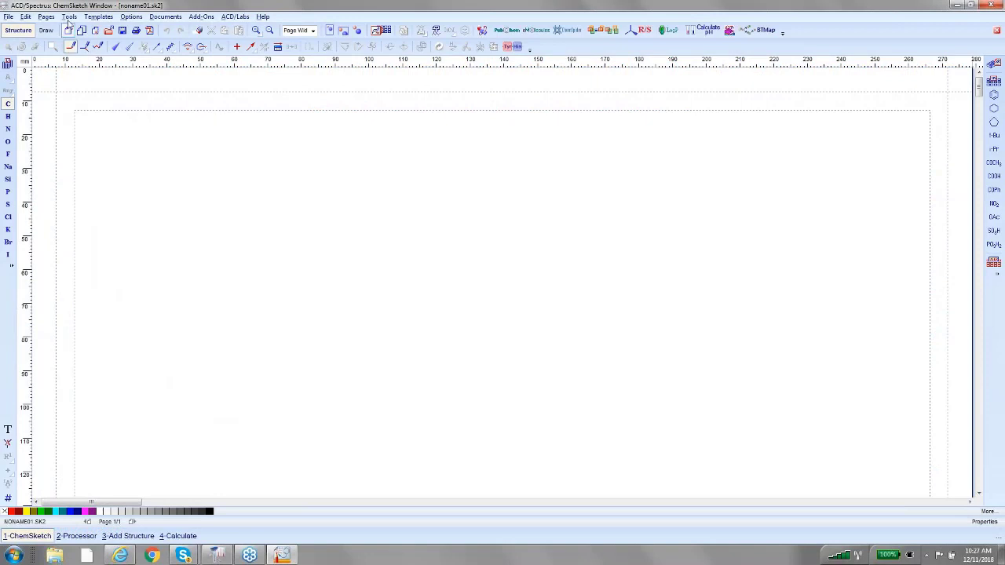
- Switch from ChemSketch to the Processor showing the 60deg_5min_DAD_TIC_.esp chromatogram
click(95, 536)
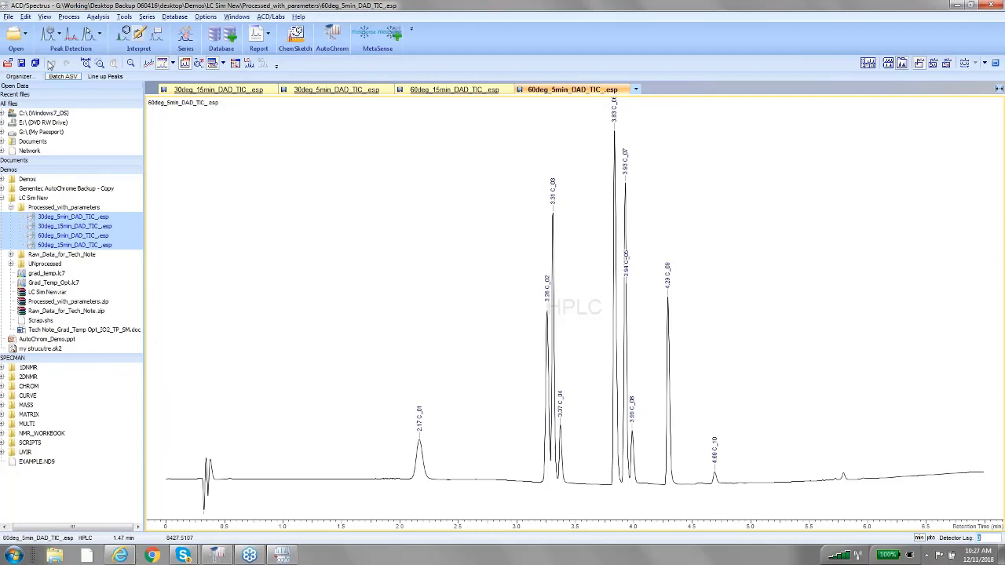
- Start LC Columns Comparison, agree to compare this column, and dismiss the column-name error
click(125, 17)
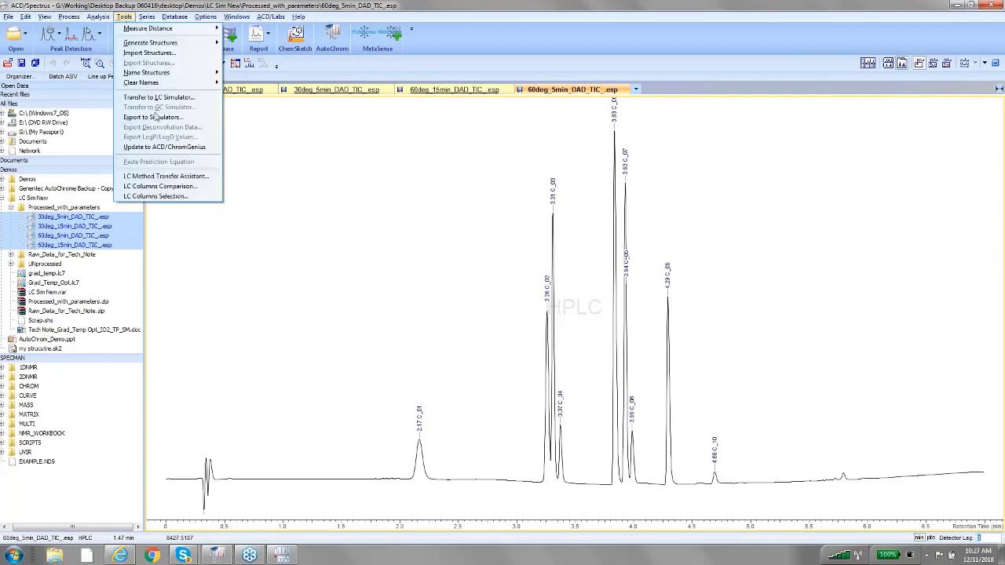
click(189, 186)
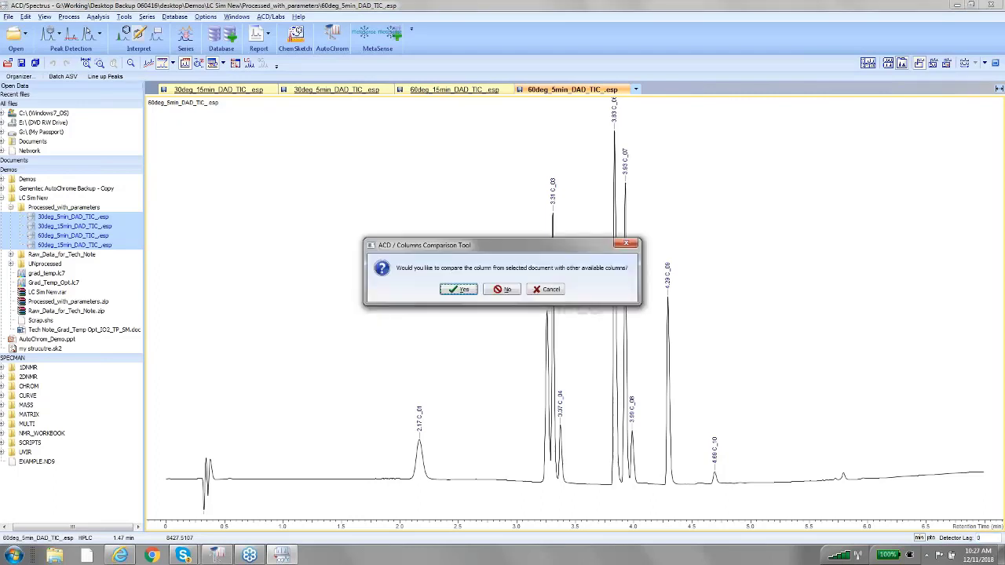
click(465, 290)
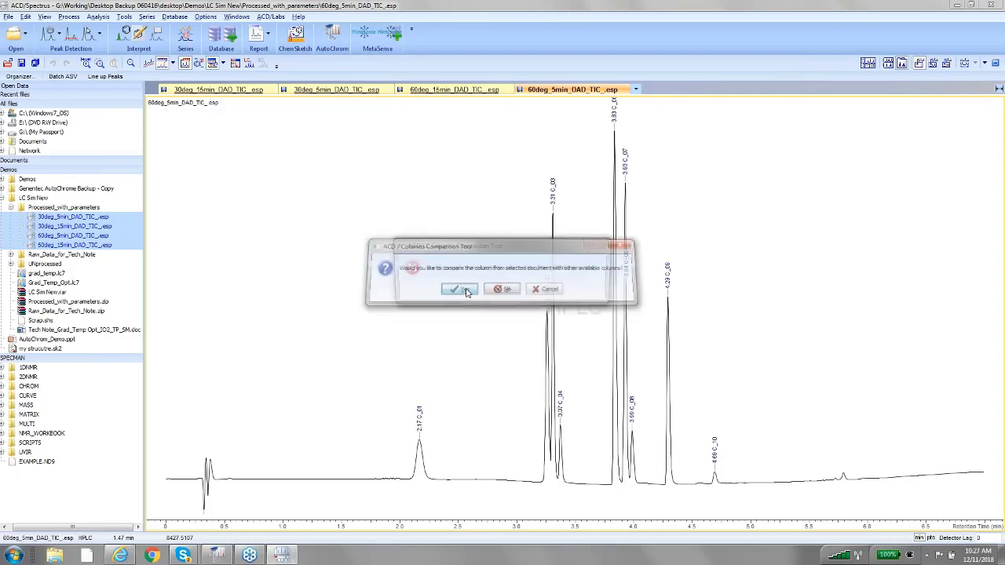
click(500, 292)
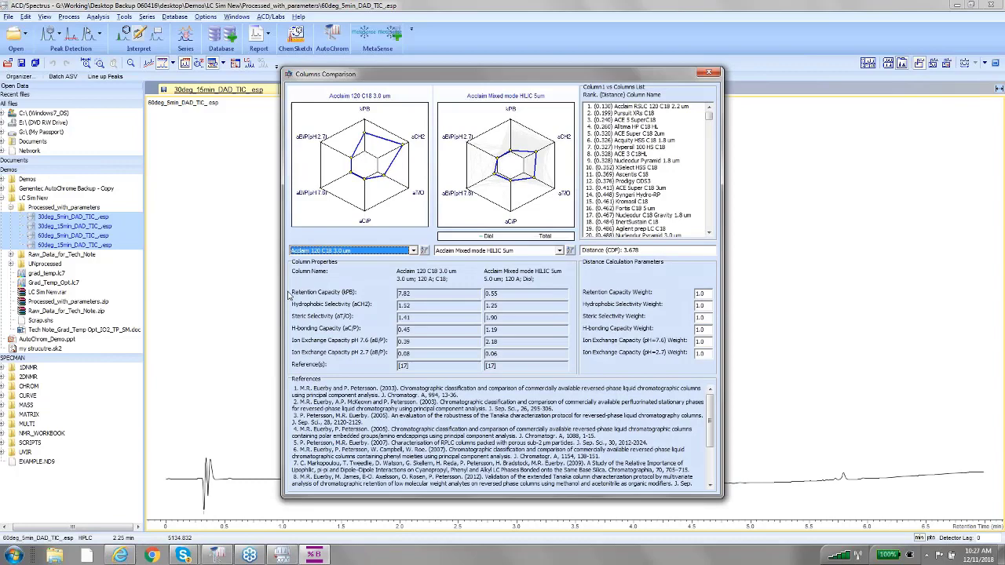
- Widen the Columns Comparison window leftward and shift it slightly right
drag(281, 294, 121, 293)
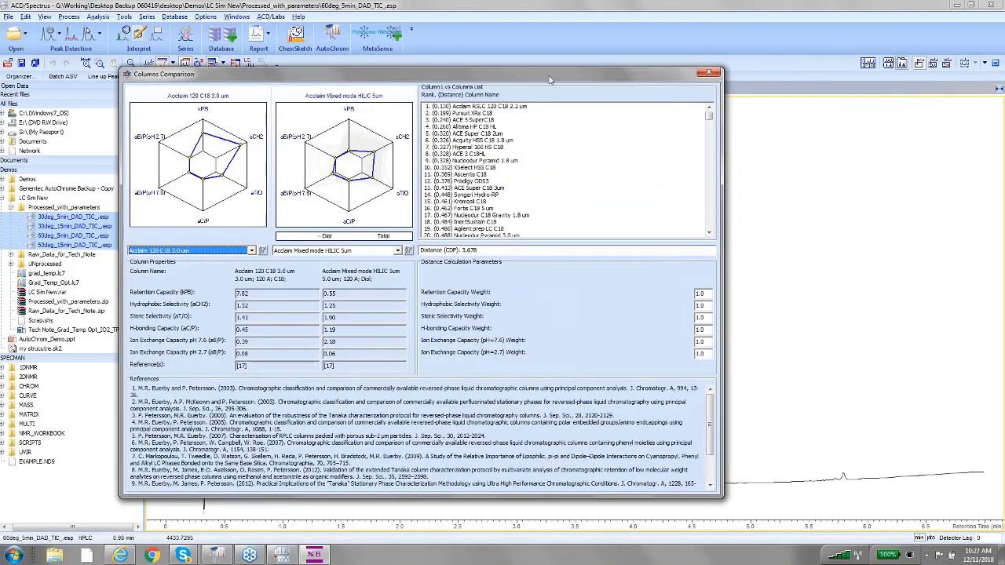
drag(552, 81, 590, 82)
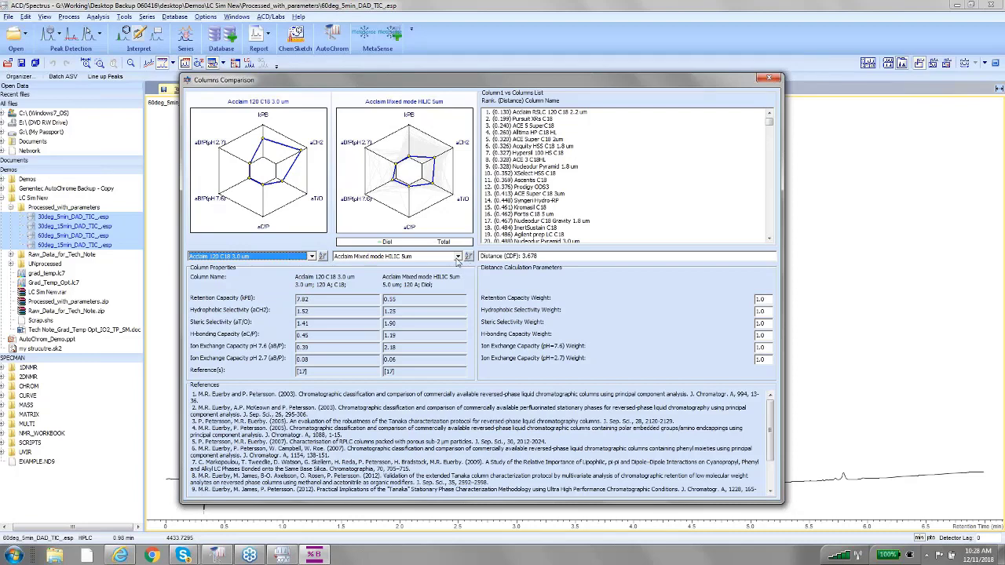
click(458, 258)
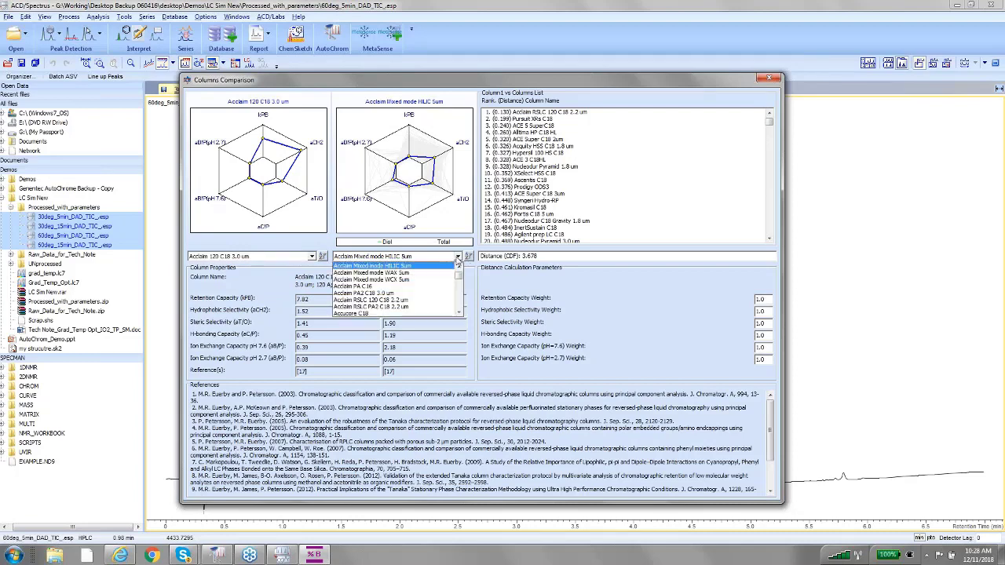
click(426, 260)
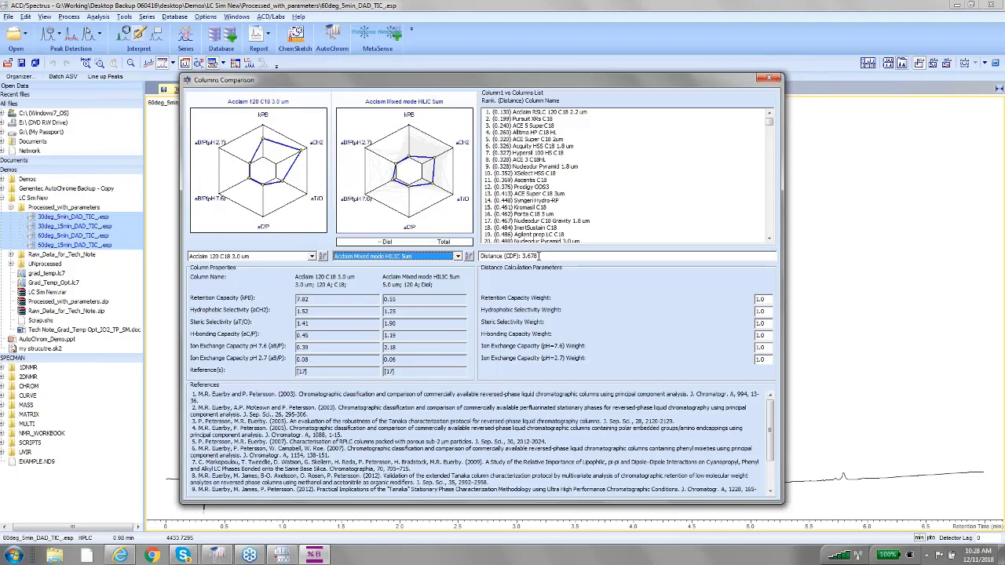
click(539, 256)
drag(548, 256, 524, 256)
click(546, 256)
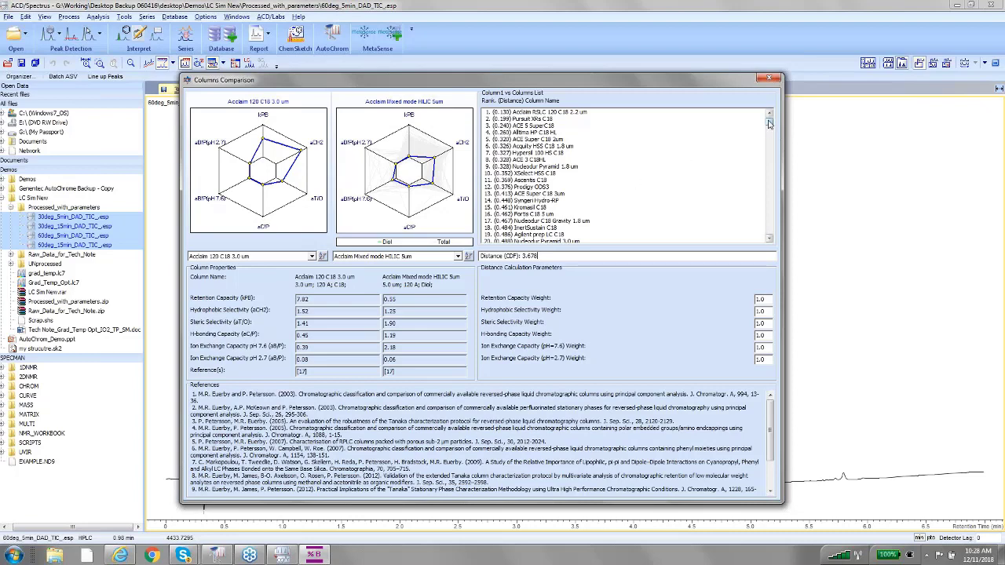
mouse_move(771, 127)
mouse_down()
mouse_move(772, 238)
mouse_move(770, 121)
mouse_up()
click(550, 113)
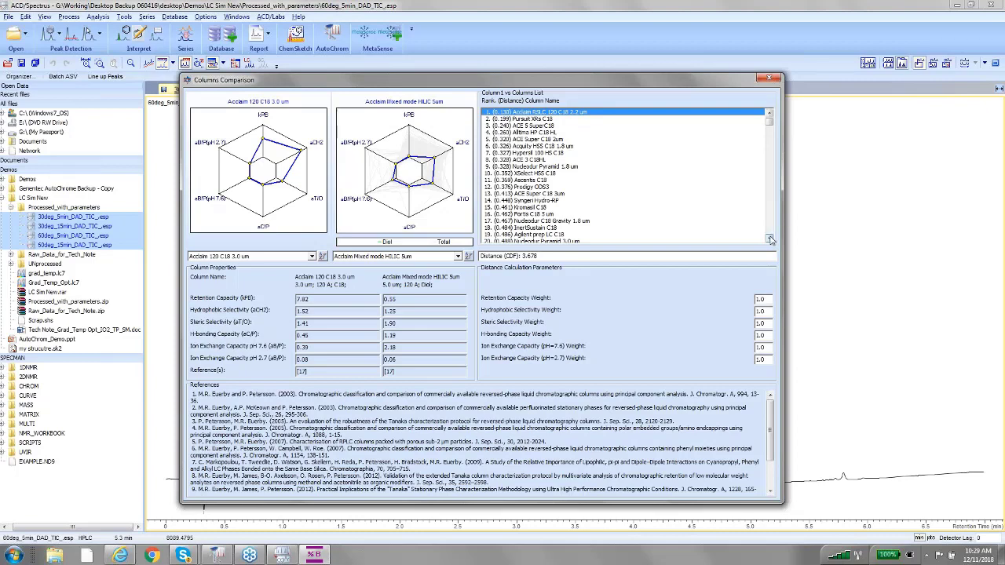
scroll(771, 239, down, 3)
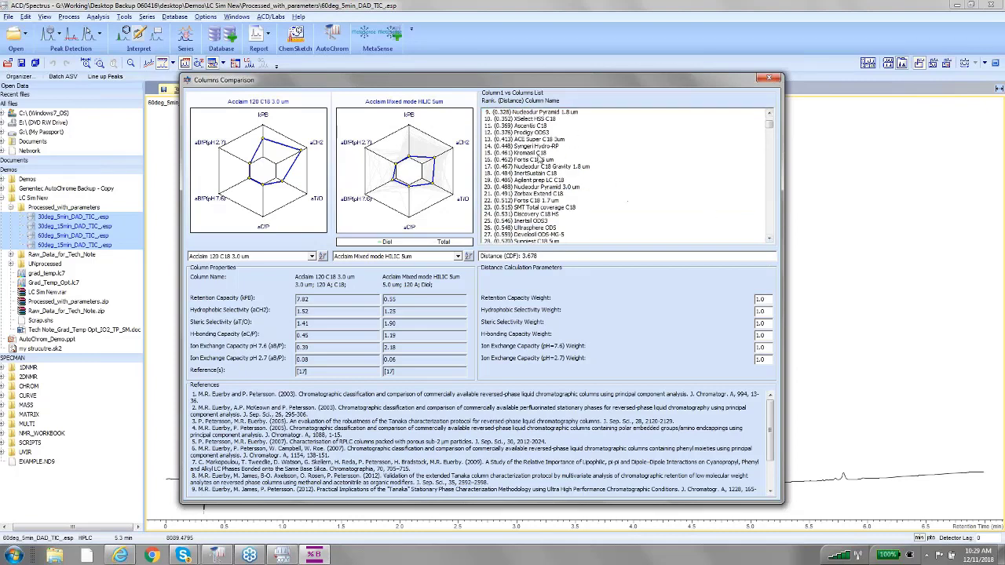
click(531, 140)
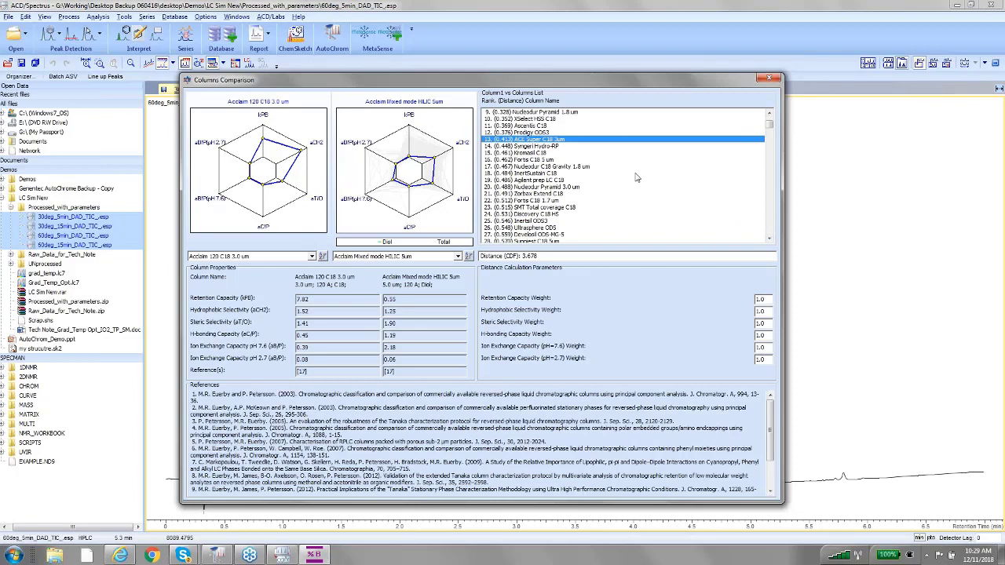
click(770, 239)
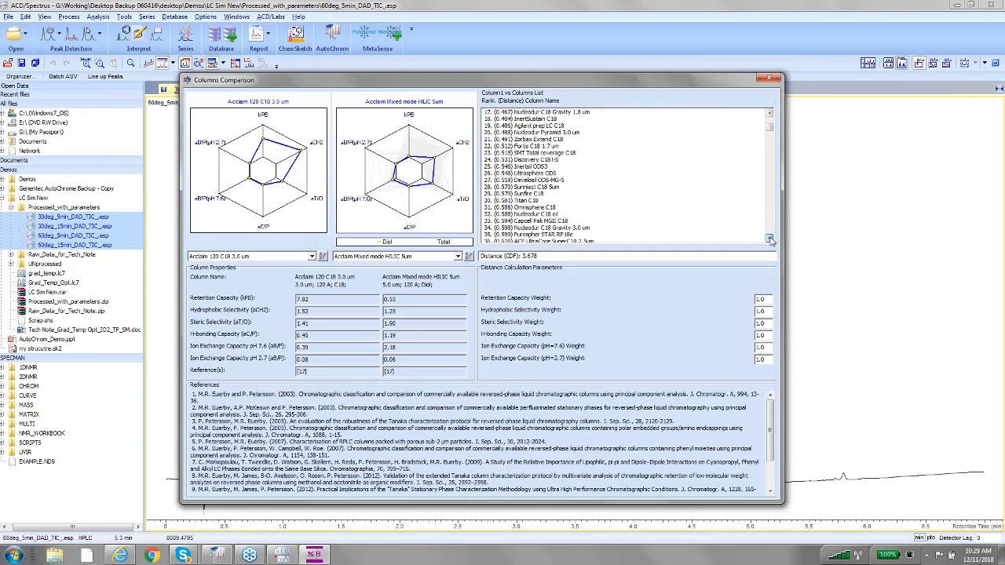
drag(771, 239, 769, 239)
click(540, 222)
click(532, 218)
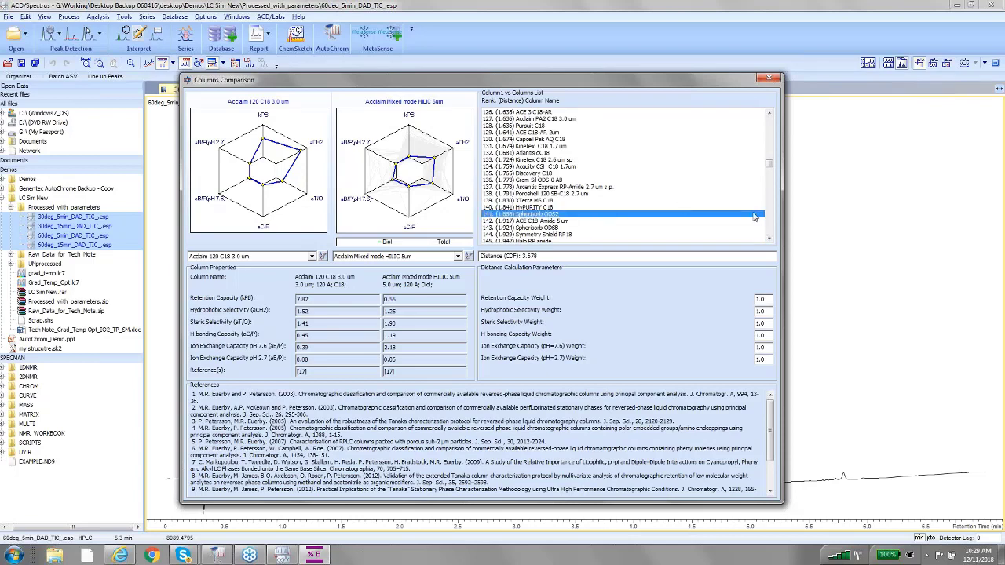
drag(772, 165, 772, 212)
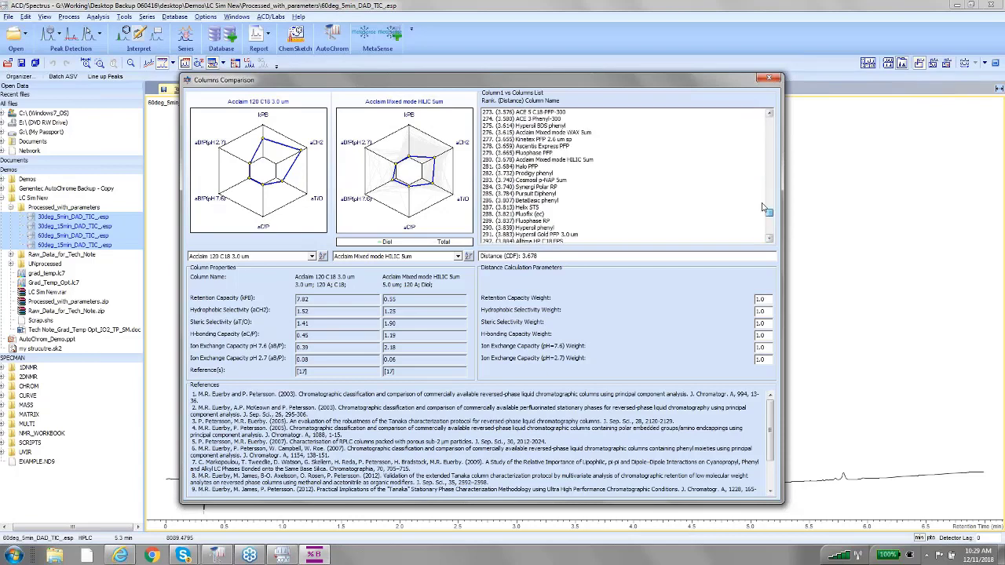
click(534, 217)
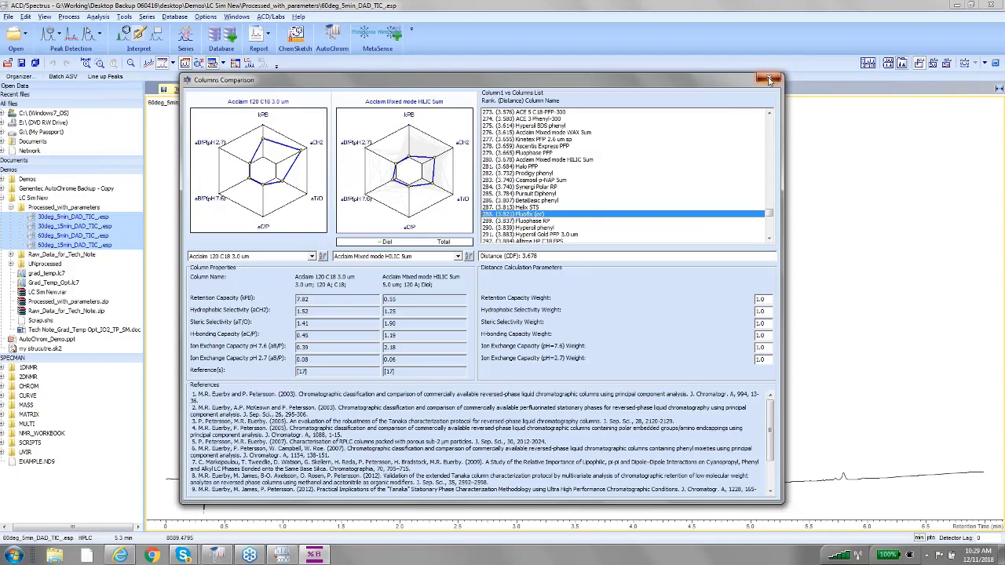
- Close the Columns Comparison window and launch the LC Columns Selection wizard
click(770, 81)
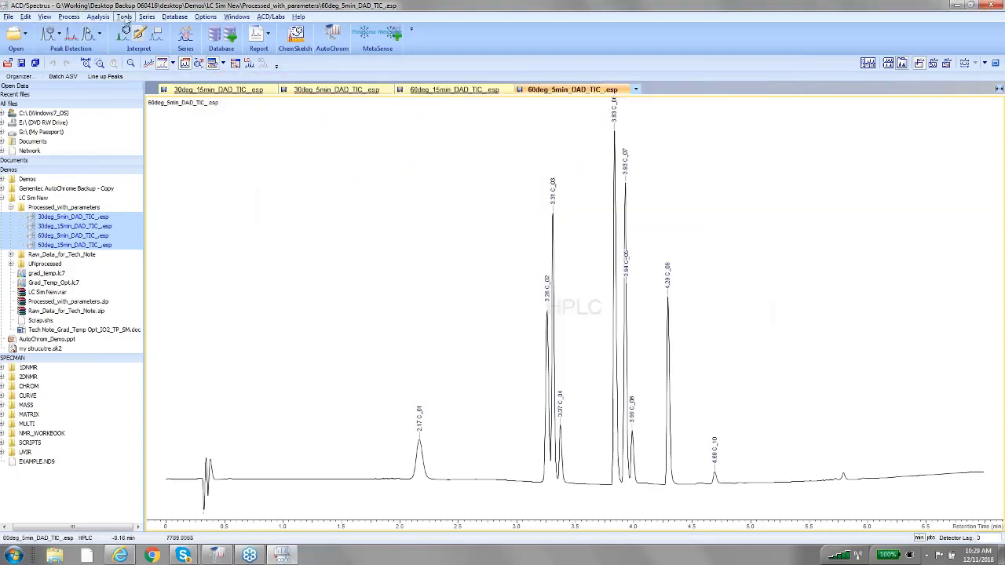
click(126, 19)
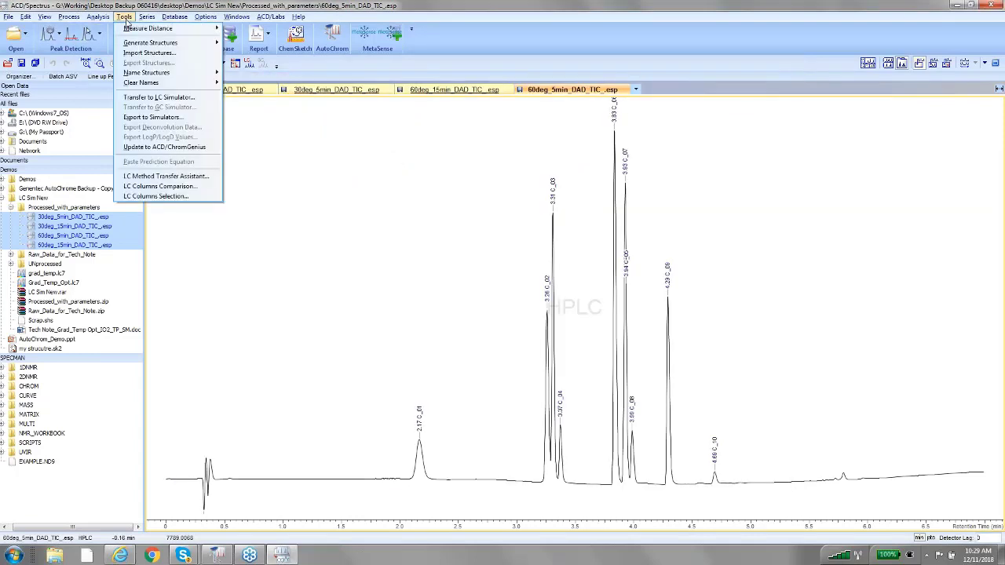
click(200, 197)
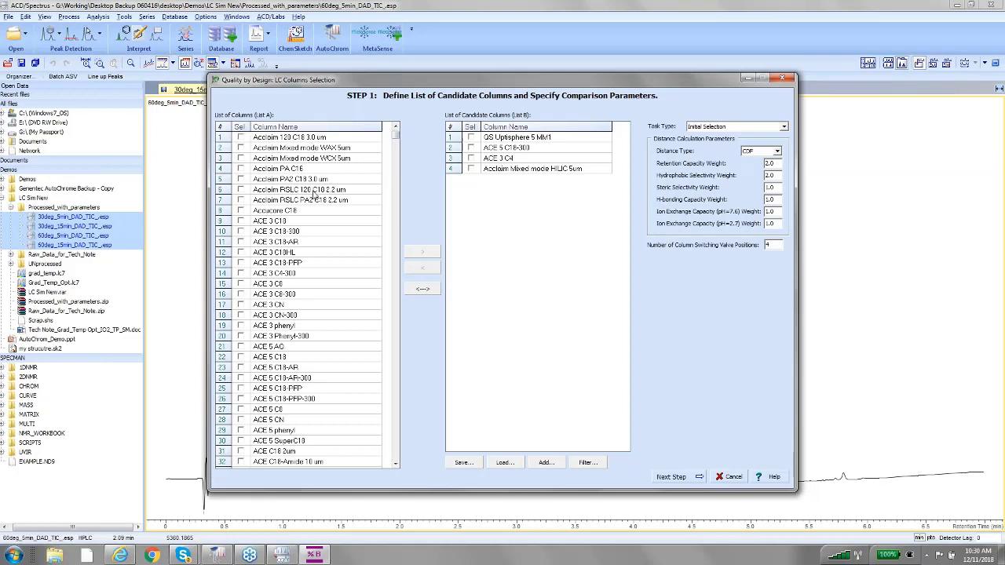
- Mark QS Uptisphere 5 MM1 and Acclaim Mixed mode HILIC 5um as candidate columns
mouse_move(397, 137)
mouse_down()
mouse_move(414, 377)
mouse_move(396, 464)
mouse_up()
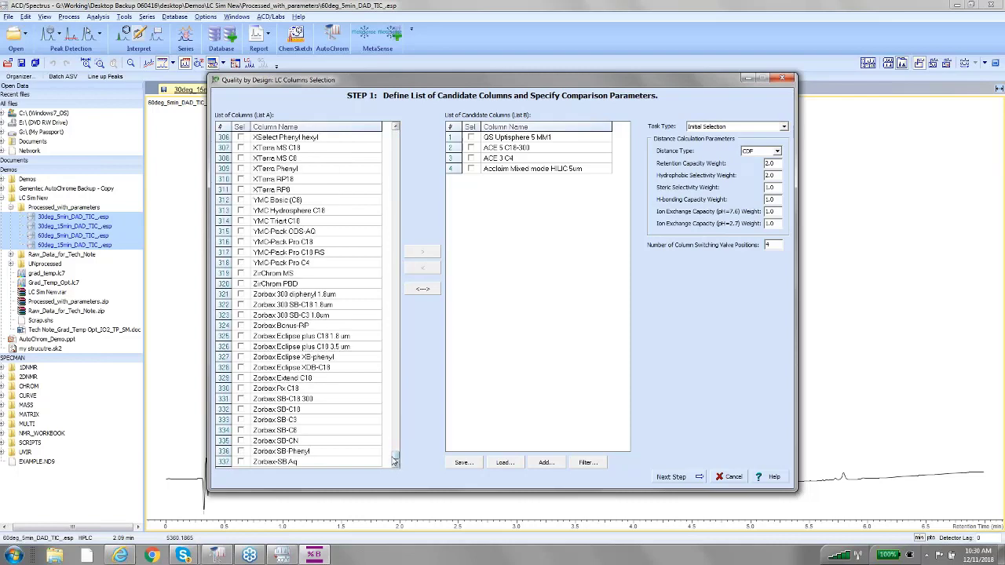
drag(396, 444, 397, 136)
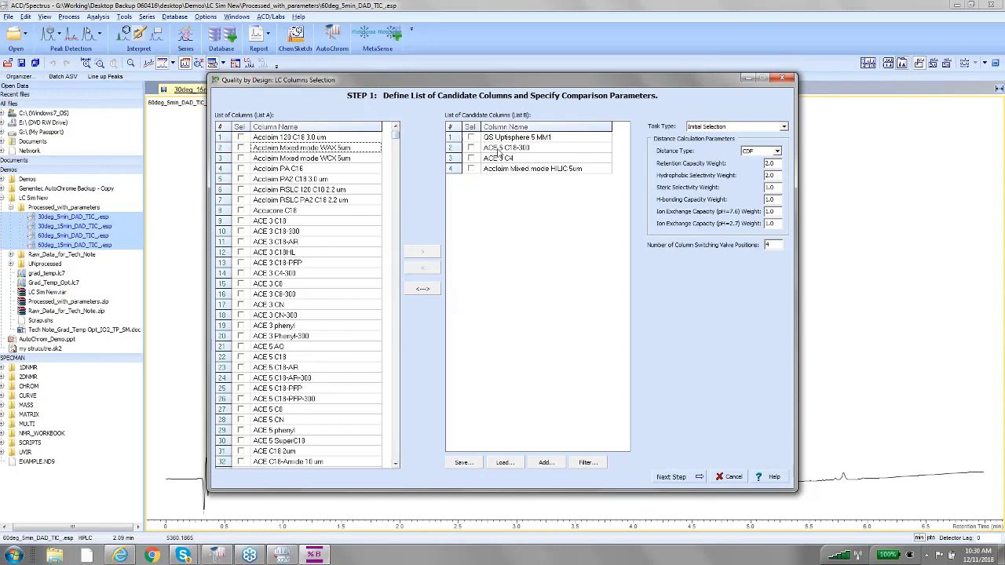
click(472, 137)
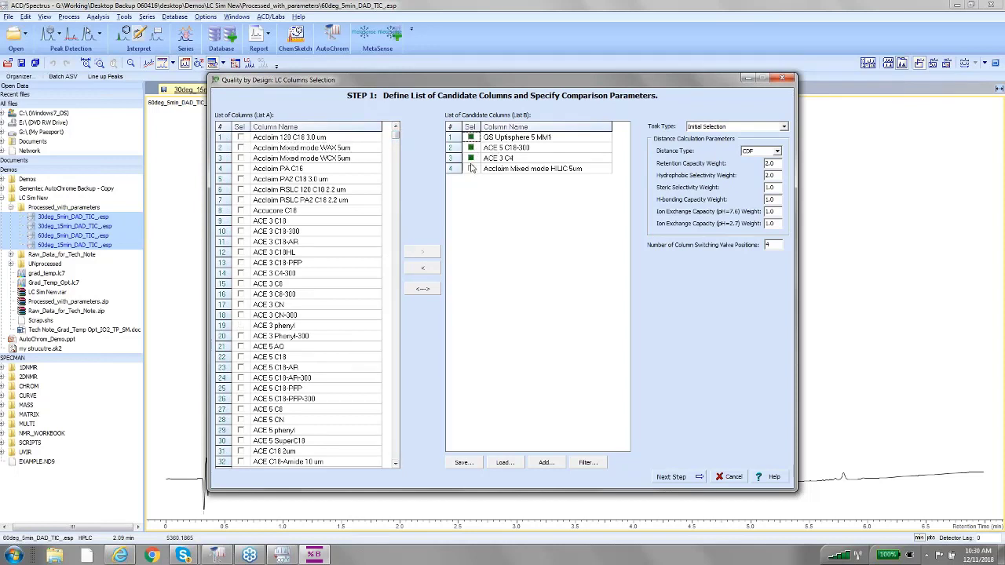
click(471, 168)
- In step 2, select QS Uptisphere 5 MM1, ACE 5 C18-300, ACE 3 C4 and Acclaim Mixed mode HILIC 5um
click(677, 481)
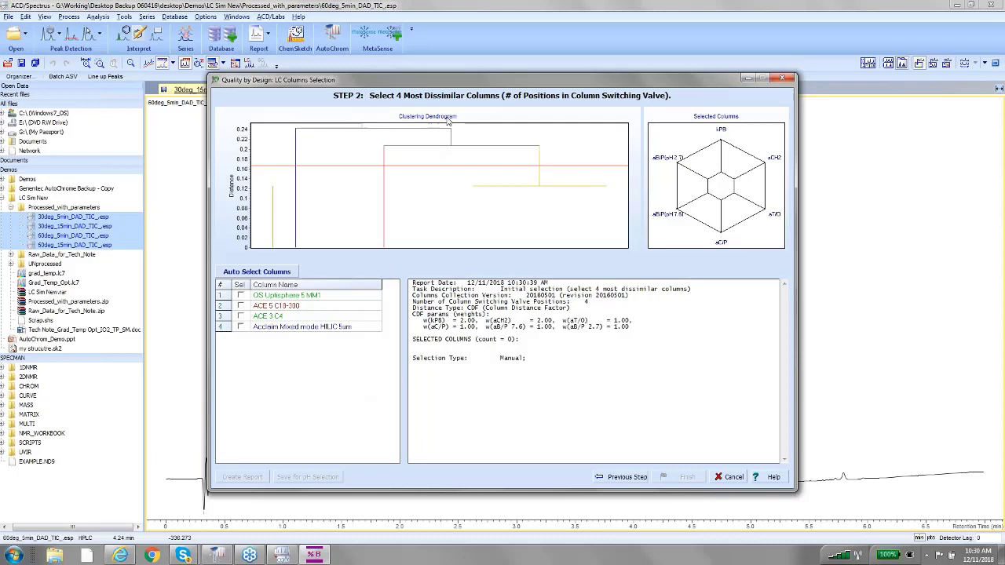
click(241, 296)
click(241, 305)
click(241, 316)
click(241, 326)
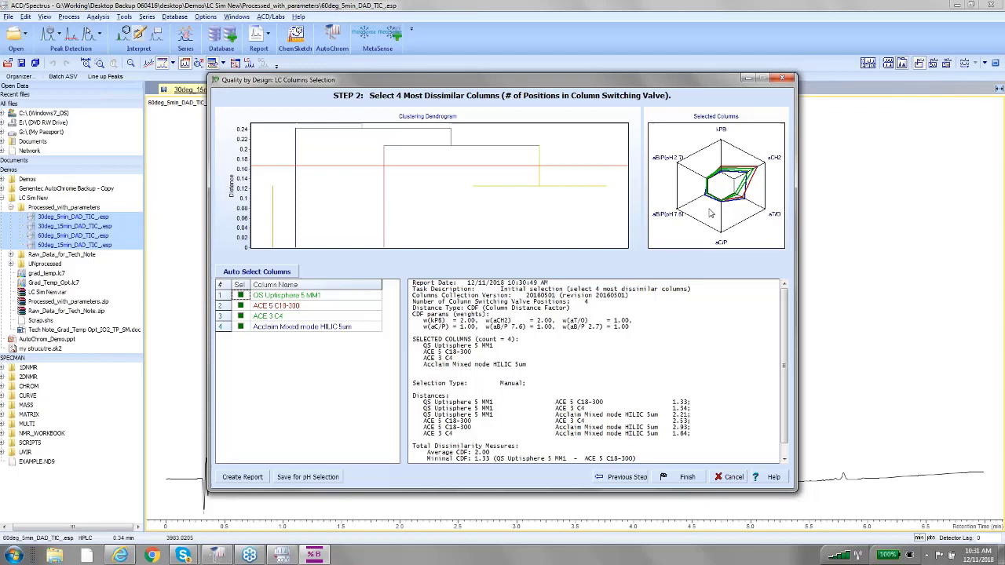
click(589, 351)
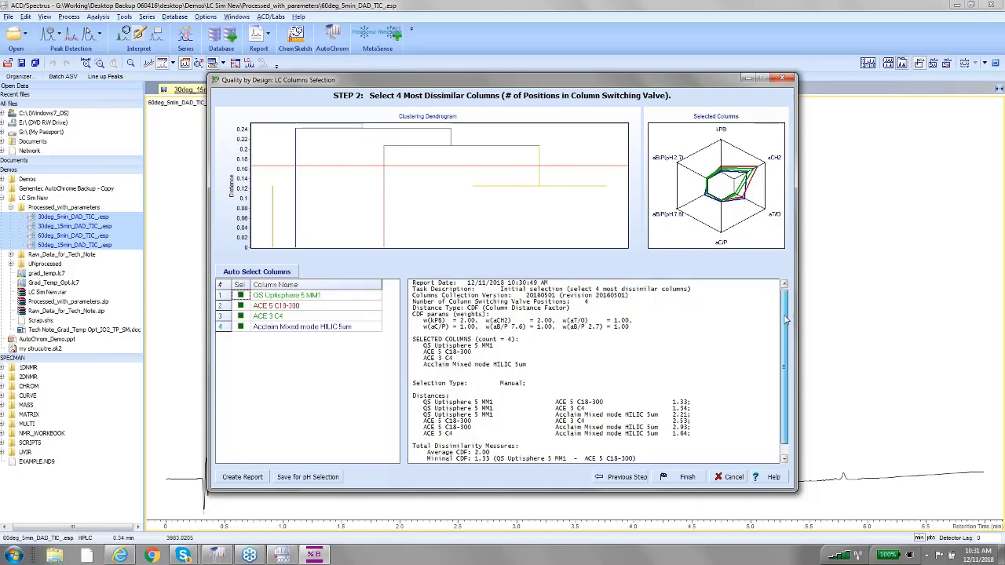
scroll(784, 328, down, 1)
scroll(784, 329, up, 1)
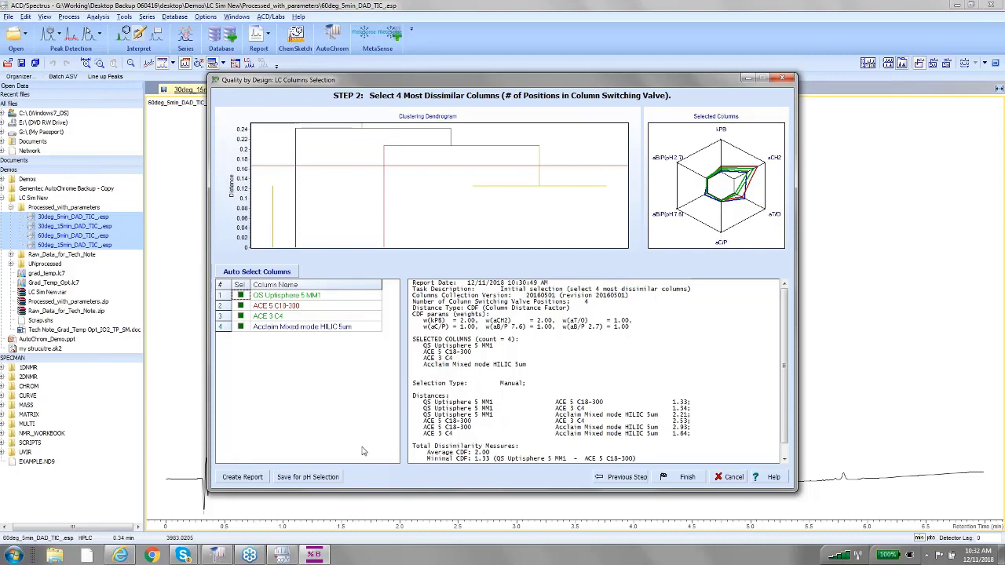
click(310, 481)
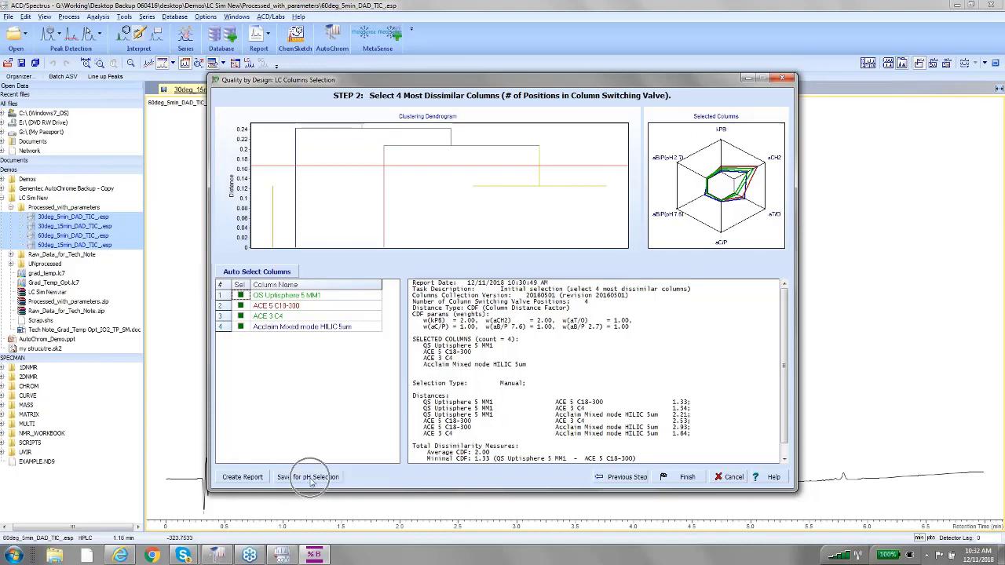
click(311, 482)
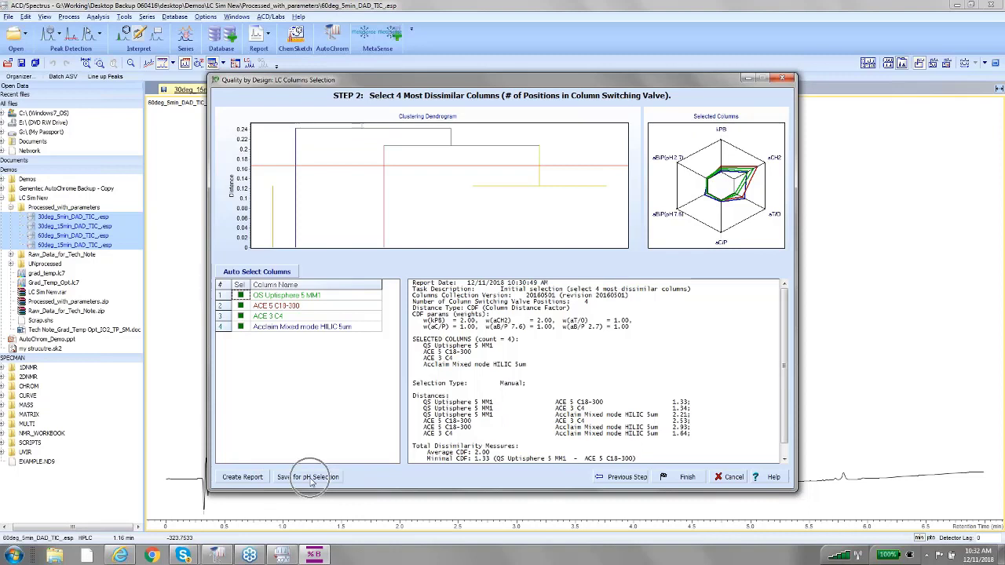
click(311, 483)
click(310, 479)
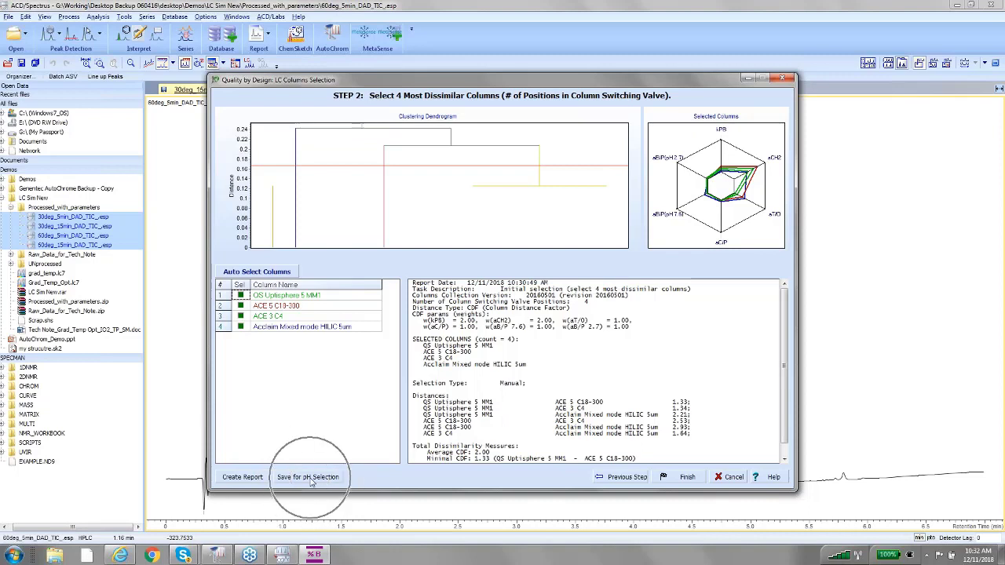